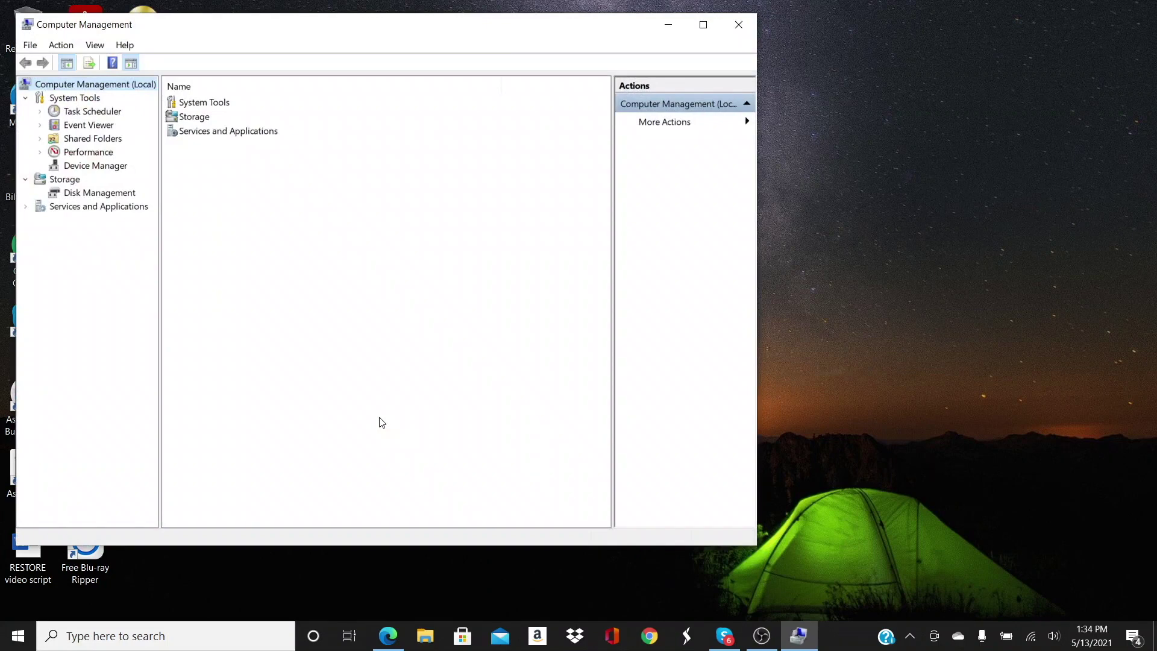
Initialize Disk 1 in Disk Management with the GPT partition style
{"action": "left_click", "coordinate": [99, 193]}
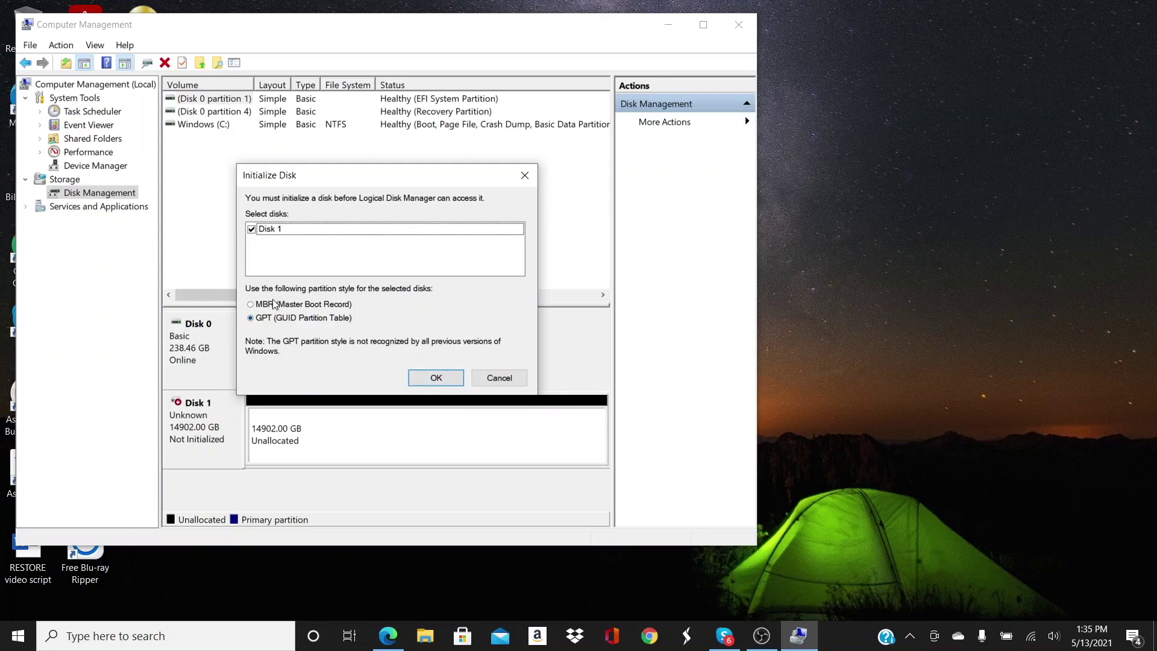
{"action": "left_click", "coordinate": [431, 382]}
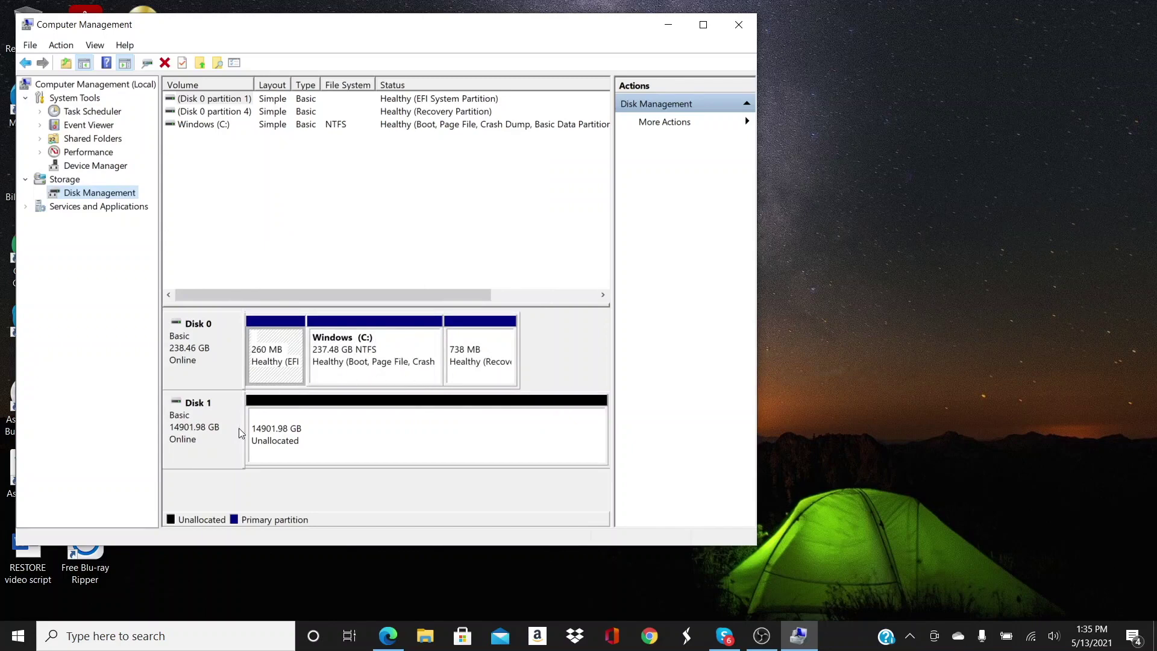
Start a full-size New Simple Volume on Disk 1's unallocated space with drive letter Z
{"action": "right_click", "coordinate": [333, 448]}
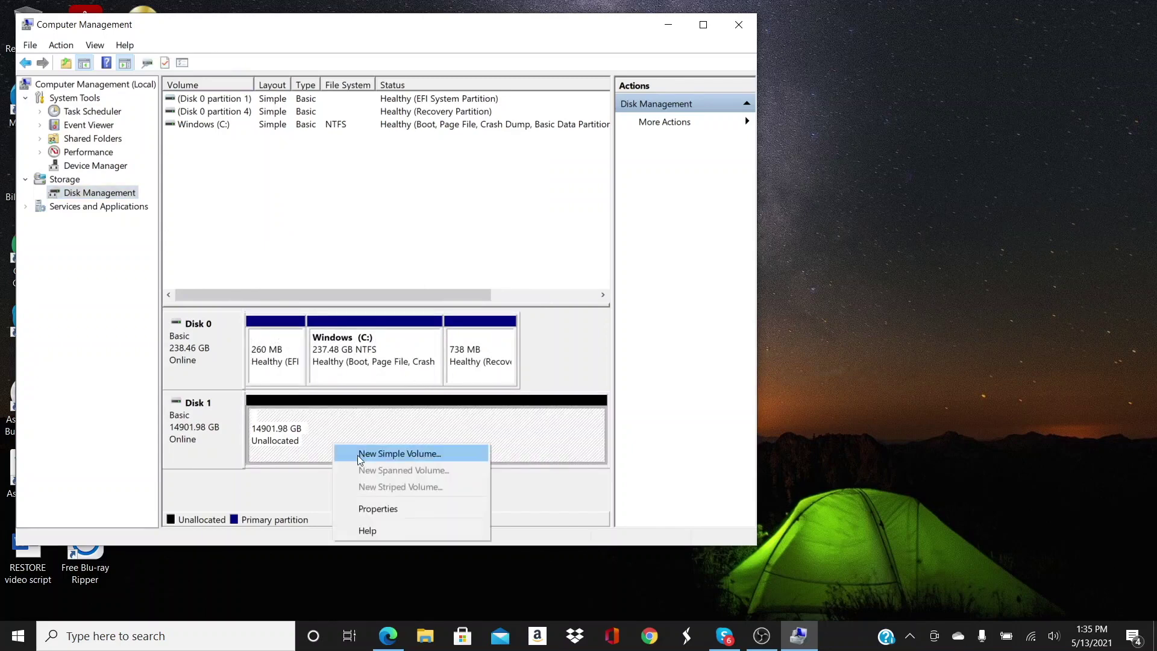
{"action": "left_click", "coordinate": [360, 455]}
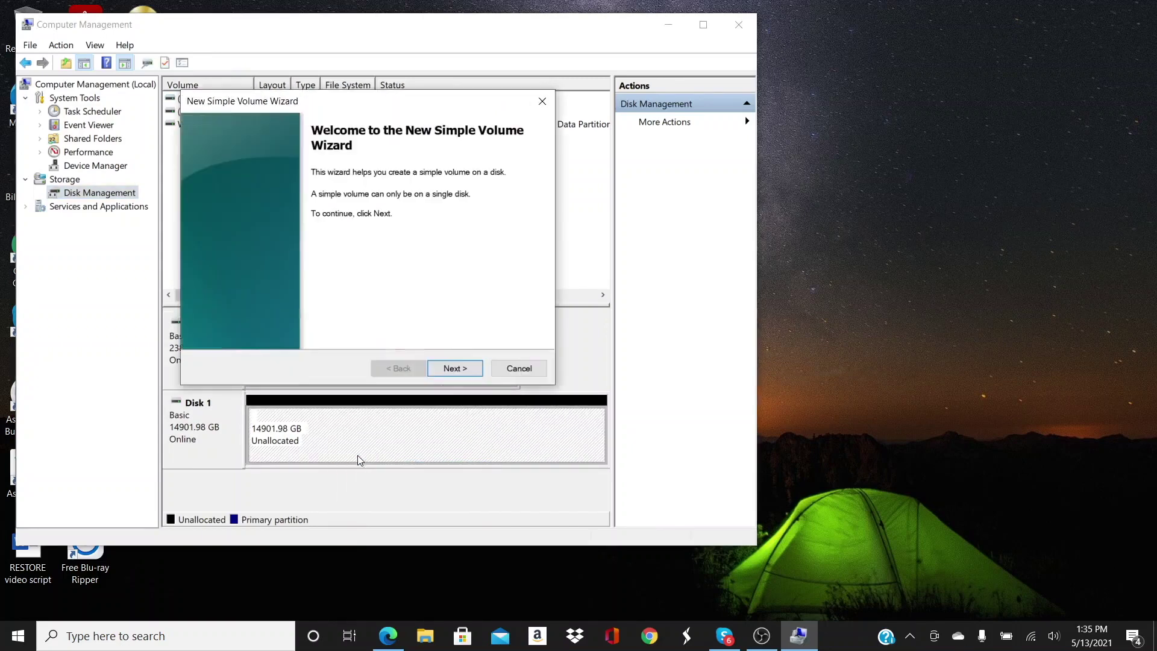
{"action": "left_click", "coordinate": [456, 370]}
{"action": "left_click", "coordinate": [448, 372]}
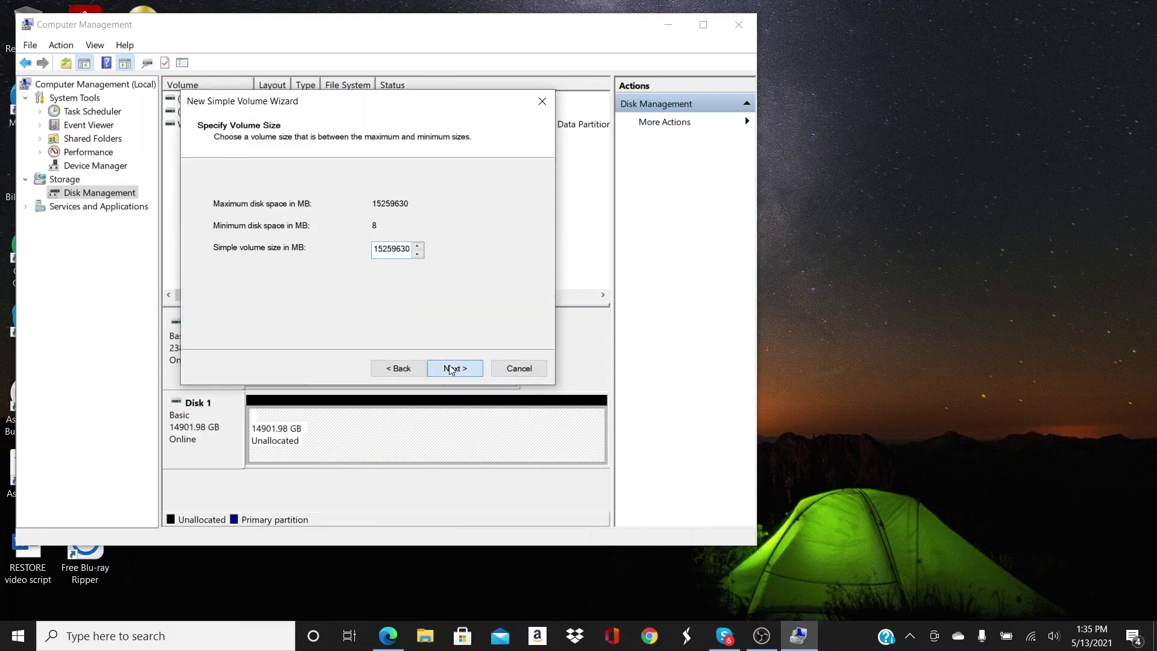
{"action": "left_click", "coordinate": [441, 209]}
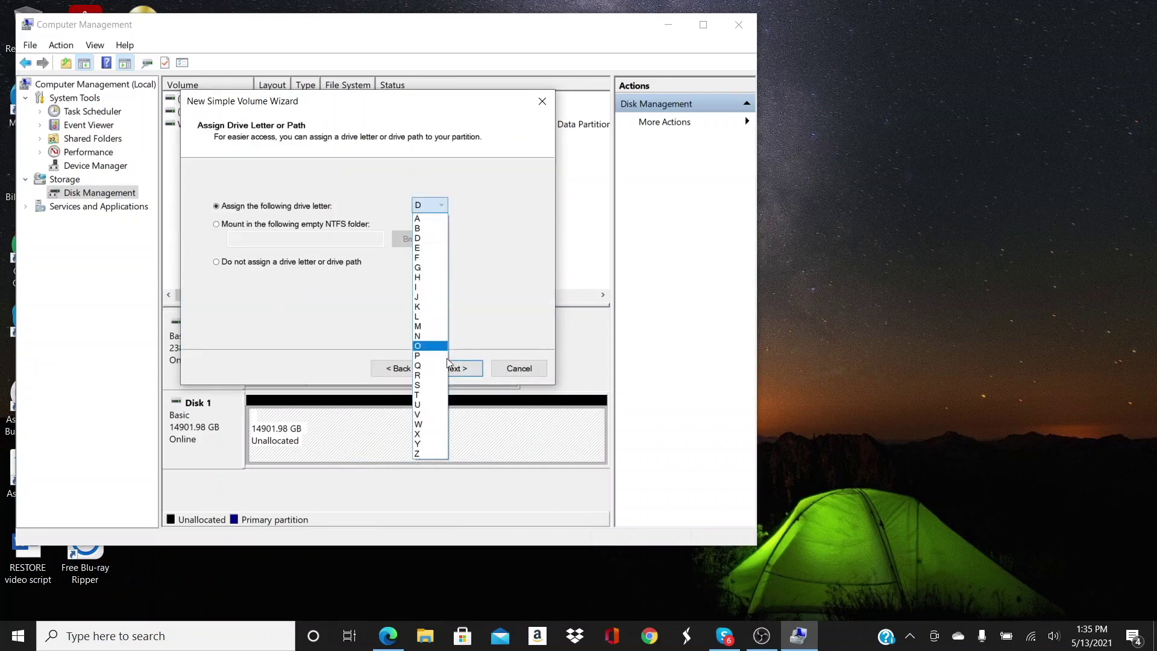
{"action": "left_click", "coordinate": [434, 454]}
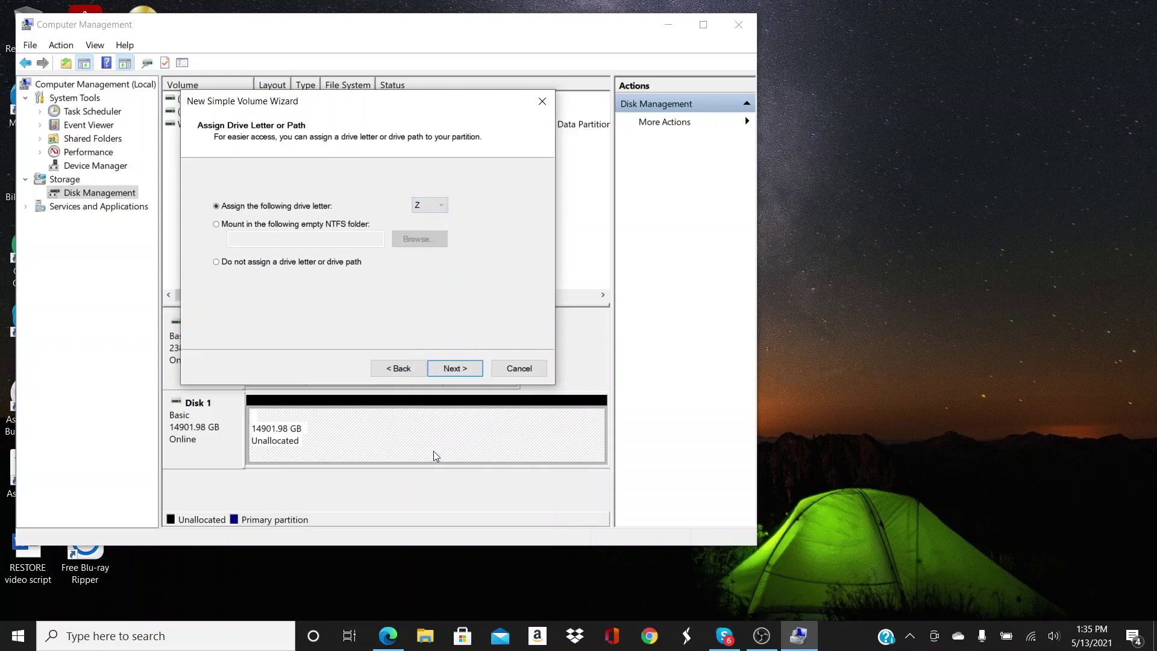
Format the volume as exFAT with 64K allocation units and label HDD-Z, then review the summary
{"action": "left_click", "coordinate": [457, 373]}
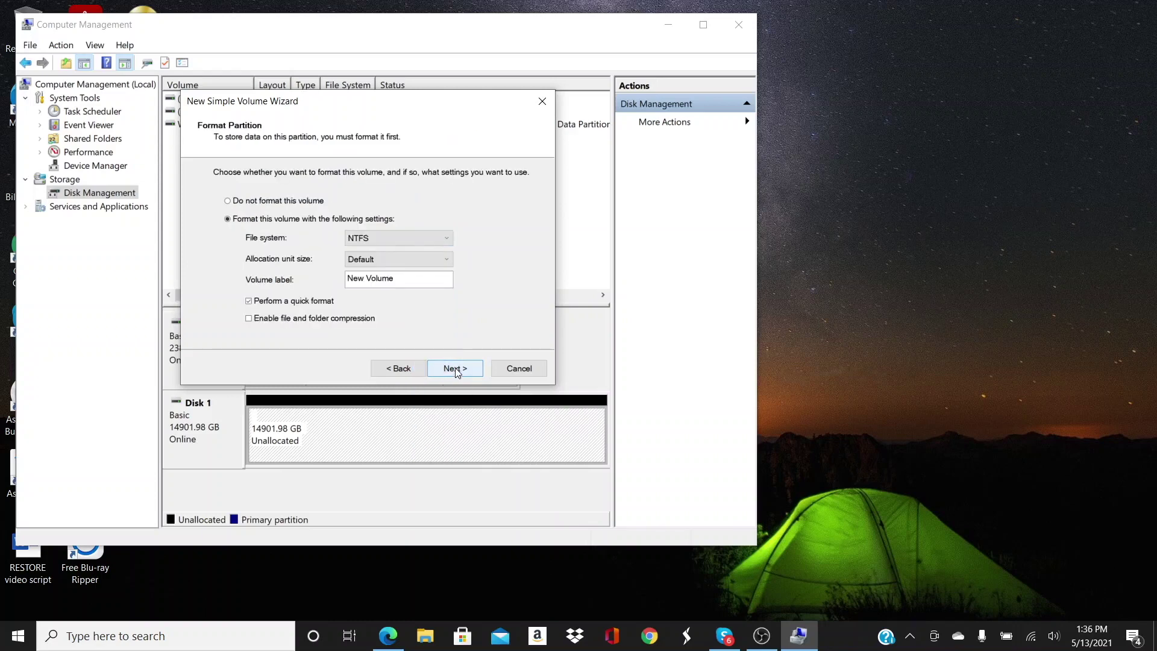
{"action": "left_click", "coordinate": [447, 238]}
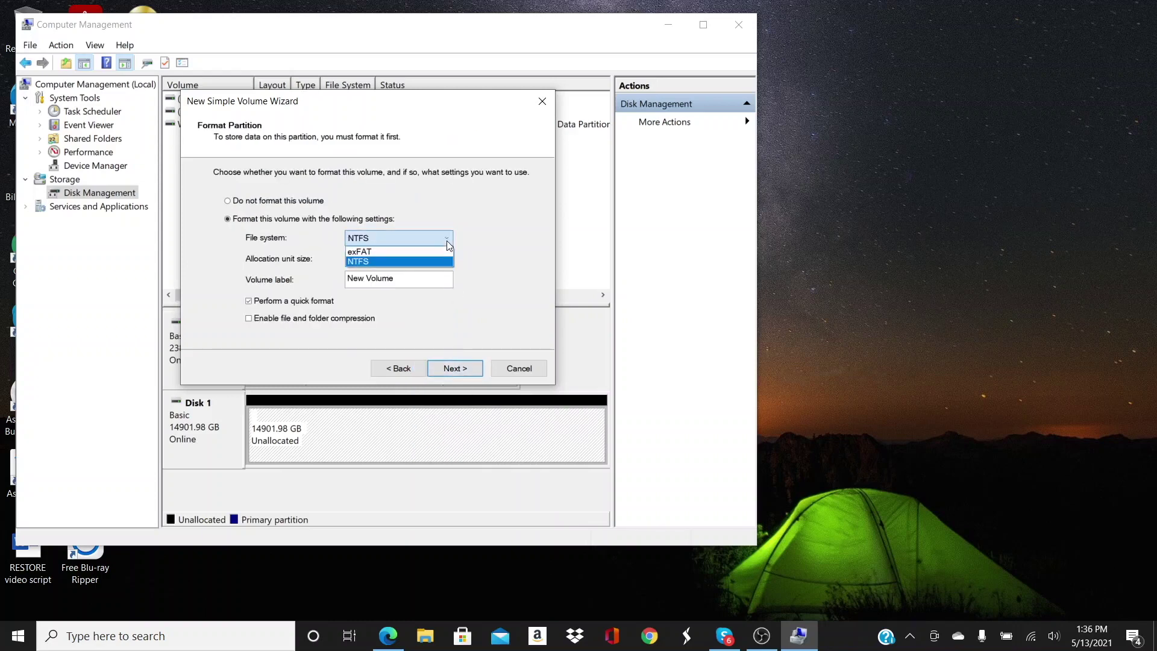
{"action": "left_click", "coordinate": [439, 257]}
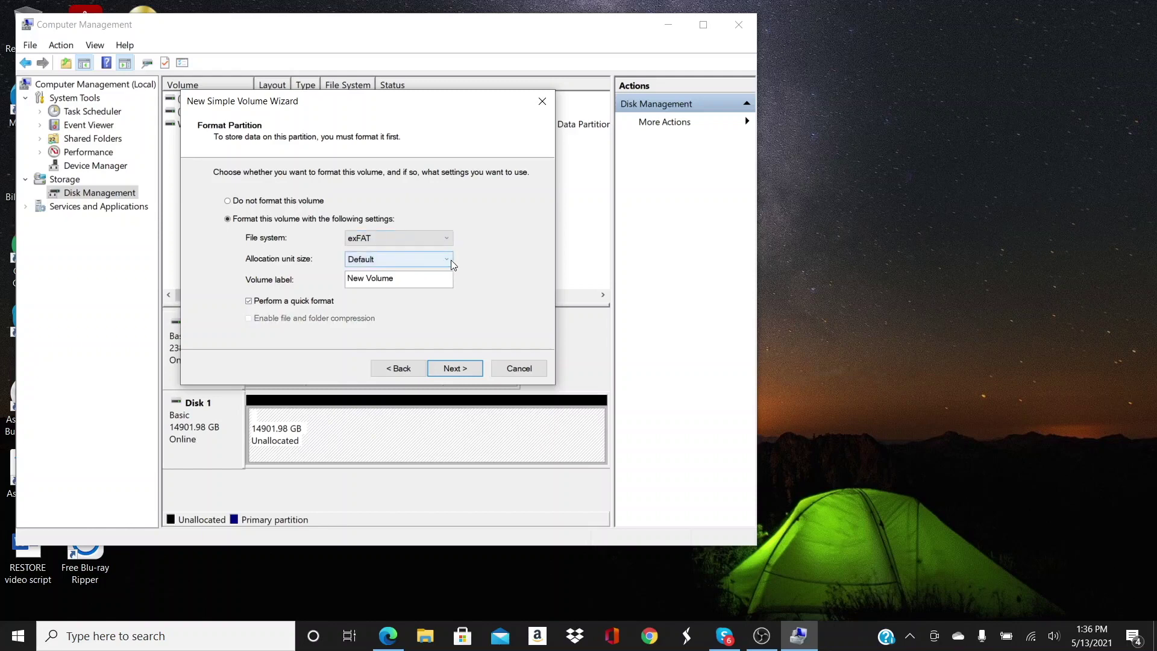
{"action": "left_click", "coordinate": [452, 262]}
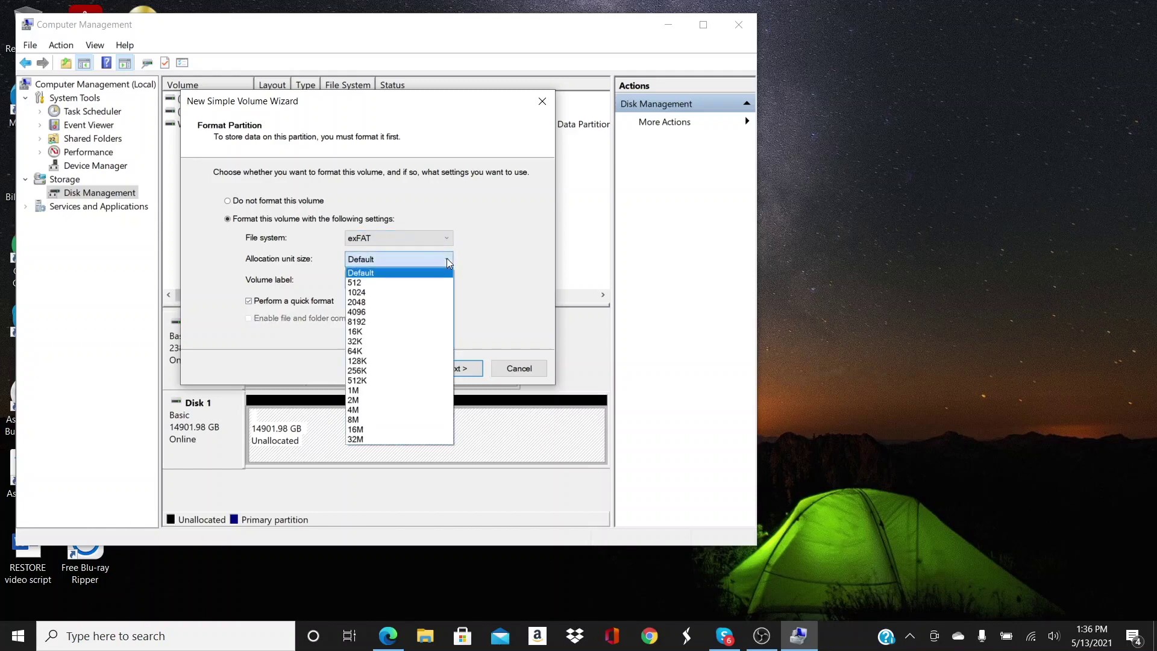
{"action": "left_click", "coordinate": [411, 352]}
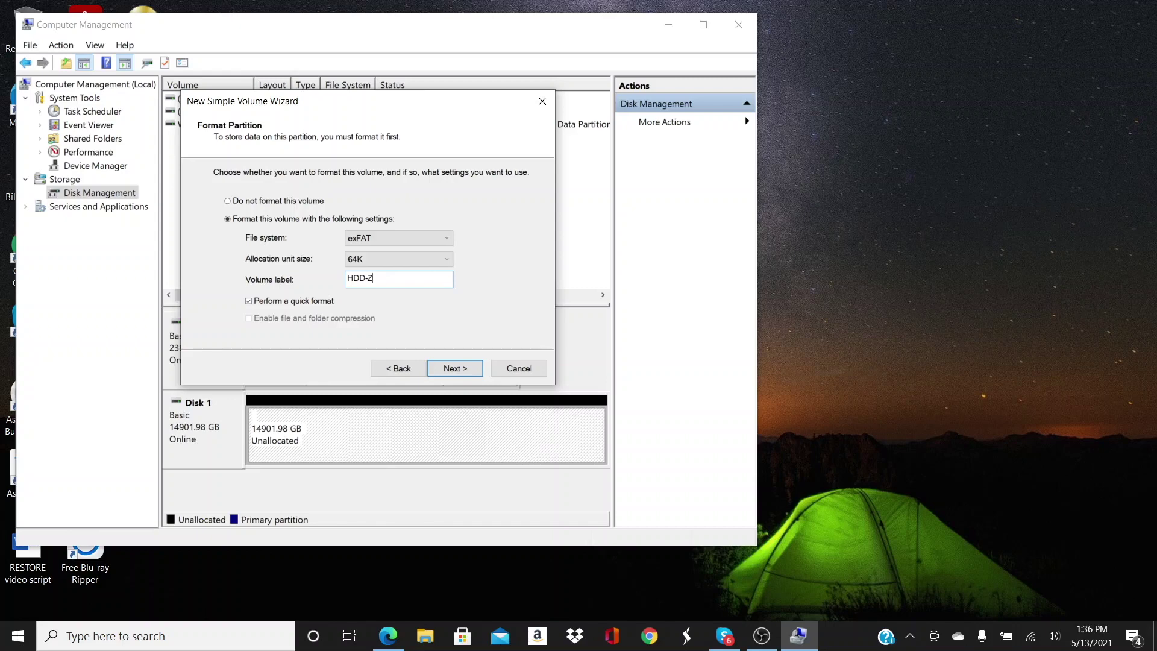
{"action": "left_click", "coordinate": [441, 374]}
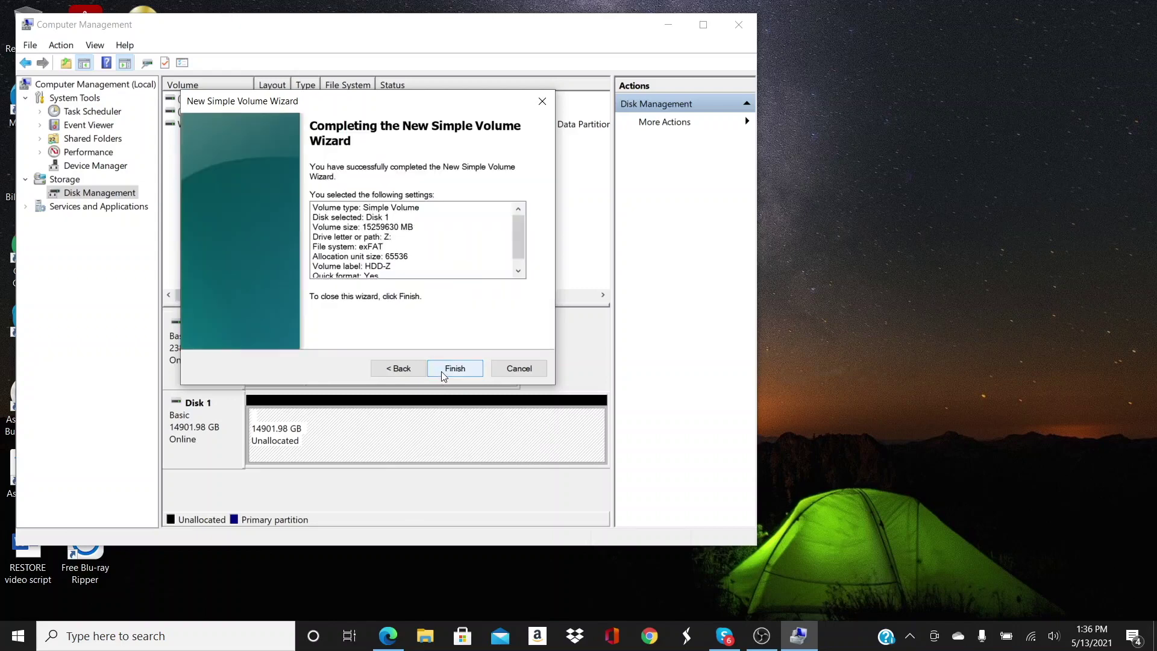
Finish the volume wizard and open the HDD-Z (Z:) drive in File Explorer
{"action": "left_click", "coordinate": [444, 372]}
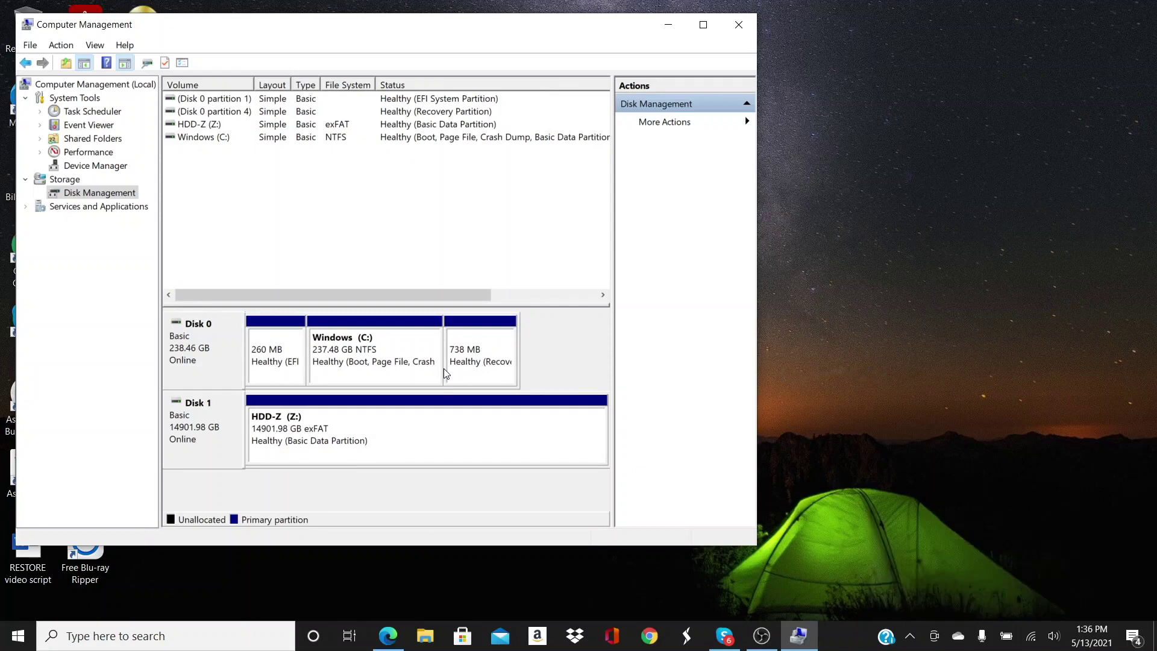
{"action": "left_click", "coordinate": [423, 637]}
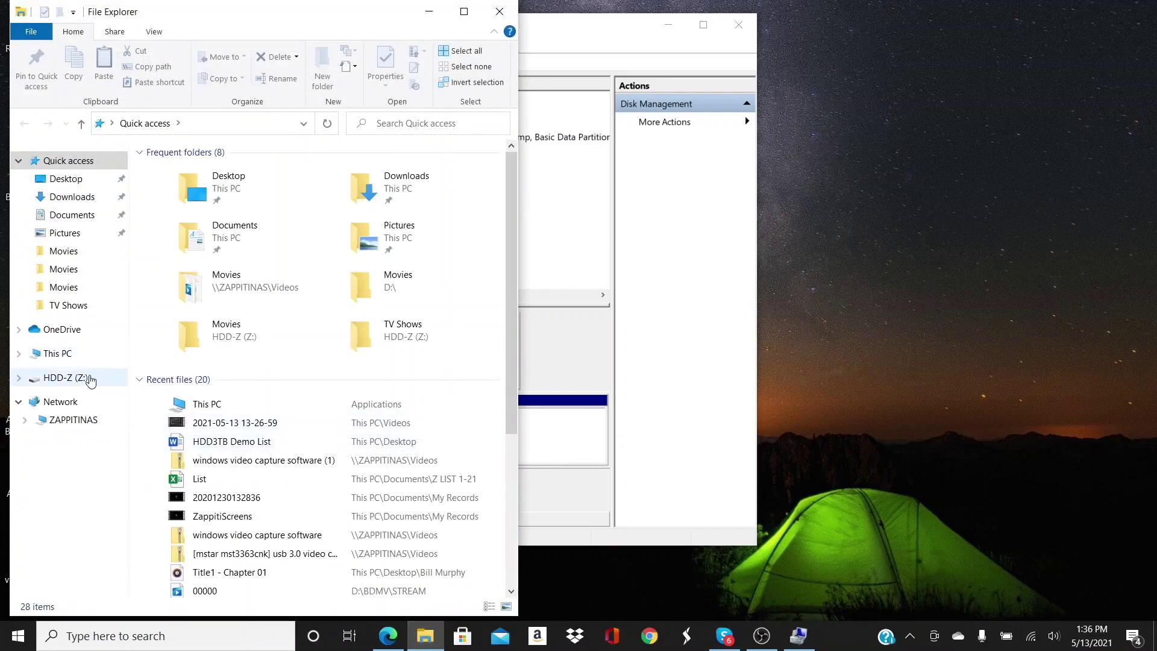
{"action": "left_click", "coordinate": [89, 382]}
Add four new folders on Z: named Movies, TV Shows, Music and Personal Videos
{"action": "left_click", "coordinate": [322, 68]}
{"action": "type", "text": "Movies"}
{"action": "key", "text": "Return"}
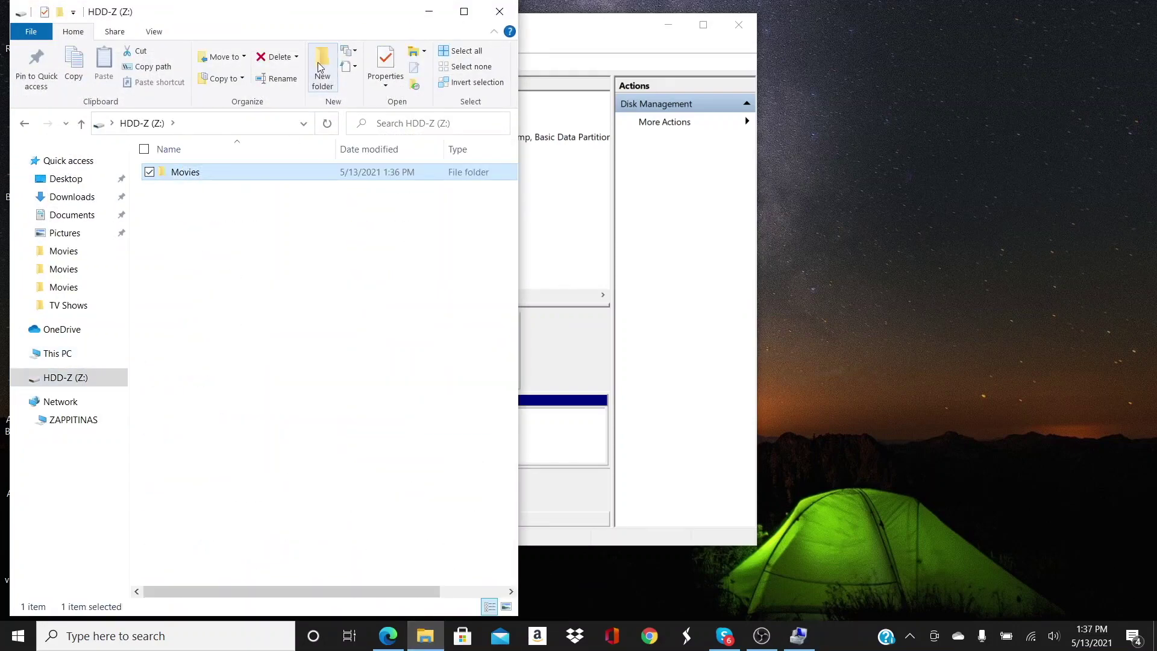
{"action": "left_click", "coordinate": [320, 68]}
{"action": "type", "text": "TV Shows"}
{"action": "key", "text": "Return"}
{"action": "left_click", "coordinate": [319, 68]}
{"action": "type", "text": "Music"}
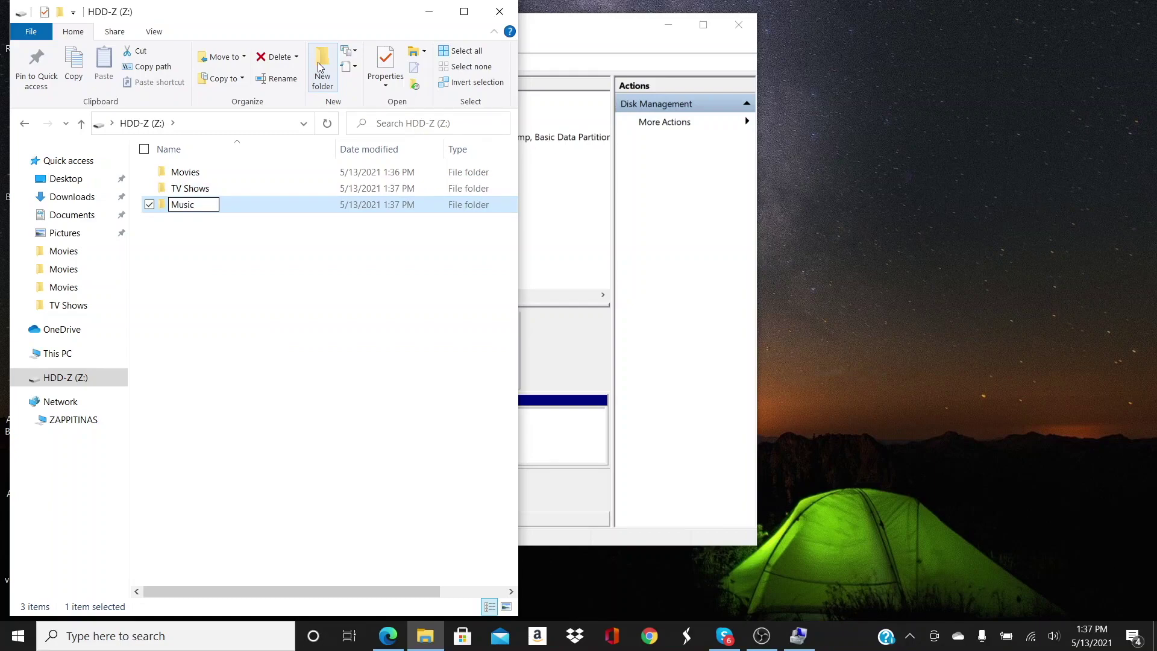
{"action": "key", "text": "Return"}
{"action": "left_click", "coordinate": [320, 68]}
{"action": "type", "text": "deos"}
{"action": "key", "text": "Return"}
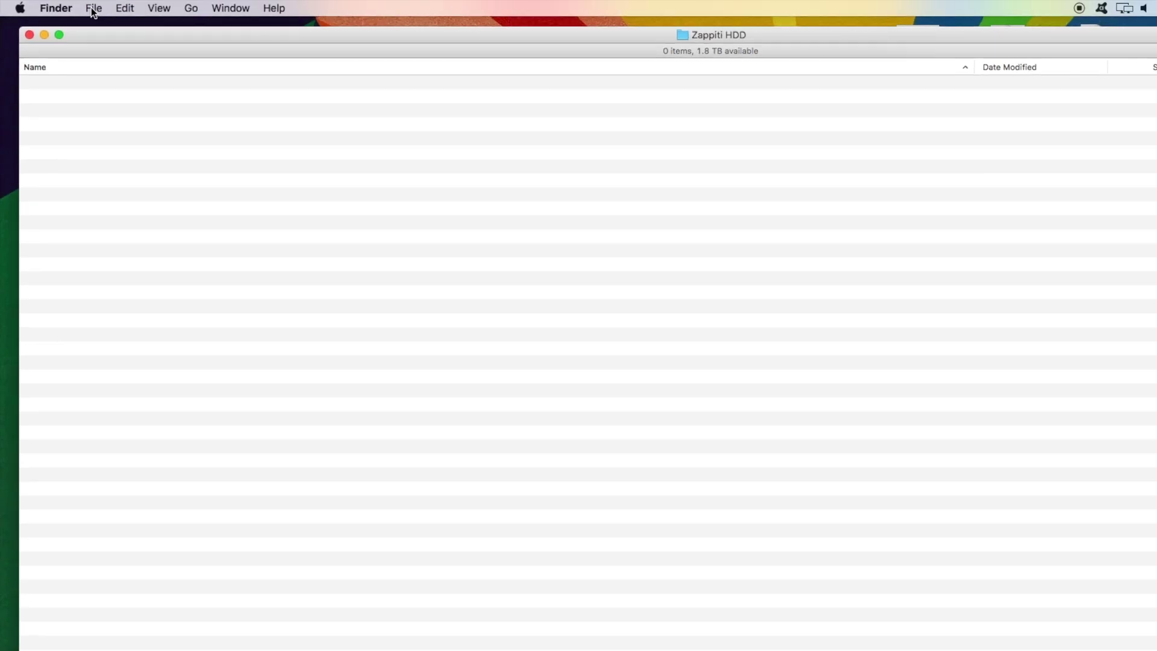
Add folders Movies, TV Shows and Personal Videos to Zappiti HDD using File > New Folder
{"action": "left_click", "coordinate": [91, 8]}
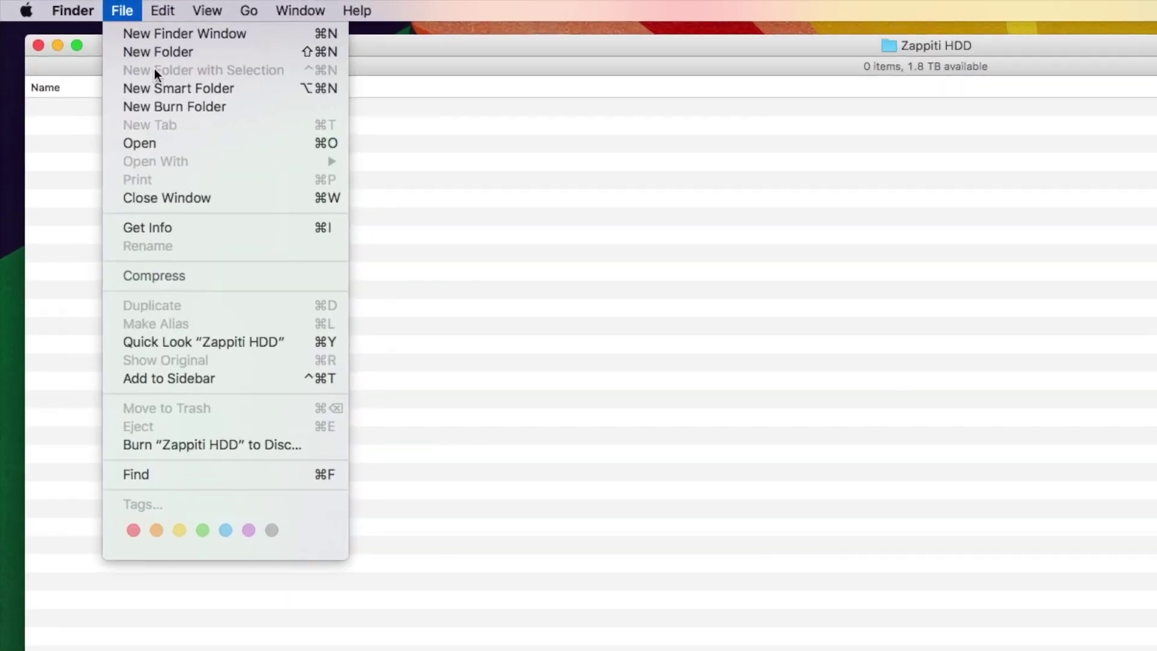
{"action": "left_click", "coordinate": [236, 83]}
{"action": "type", "text": "Movies"}
{"action": "key", "text": "Return"}
{"action": "left_click", "coordinate": [184, 15]}
{"action": "left_click", "coordinate": [207, 85]}
{"action": "type", "text": "TV Shows"}
{"action": "key", "text": "Return"}
{"action": "left_click", "coordinate": [181, 13]}
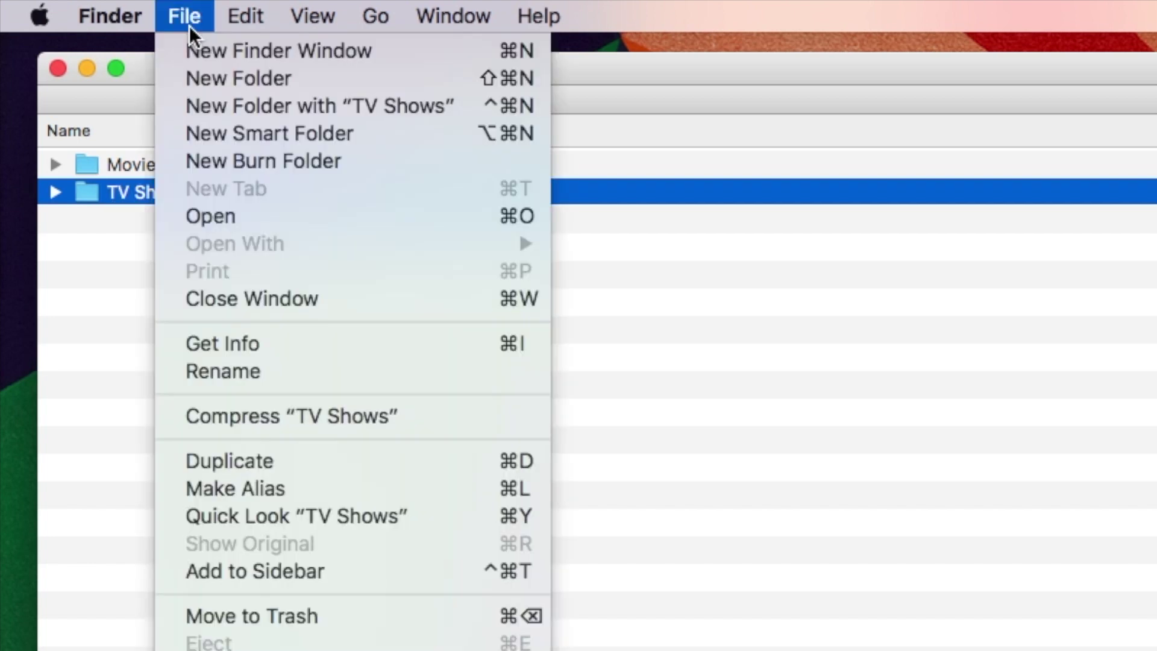
{"action": "left_click", "coordinate": [217, 82]}
{"action": "type", "text": "Personal Videos"}
{"action": "key", "text": "Return"}
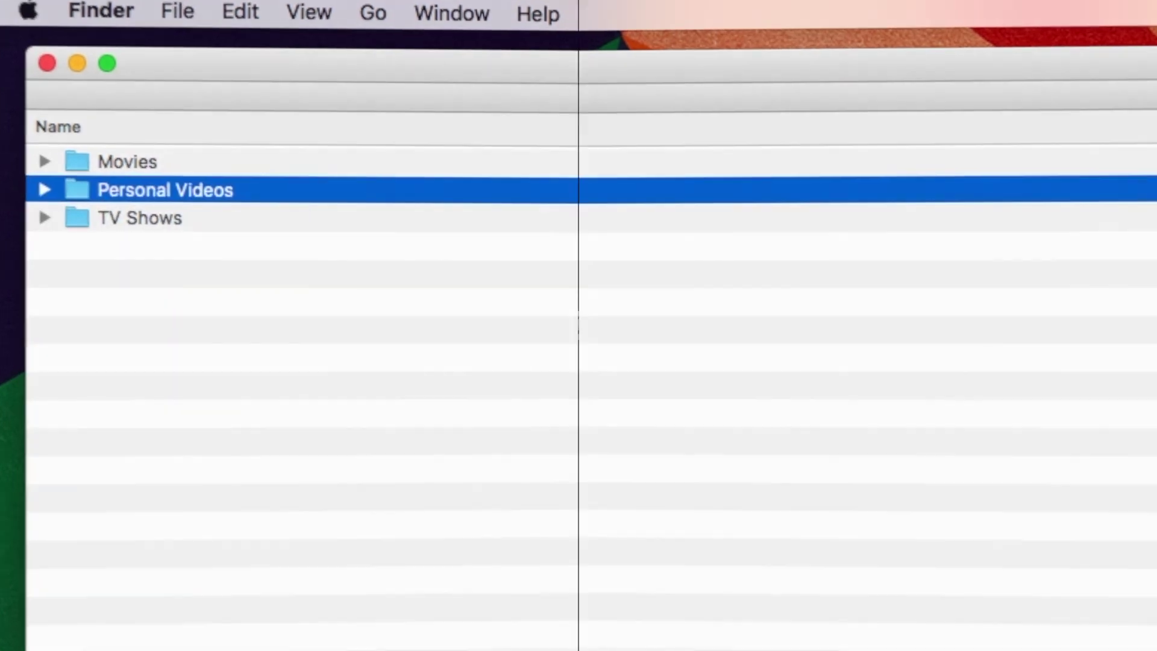